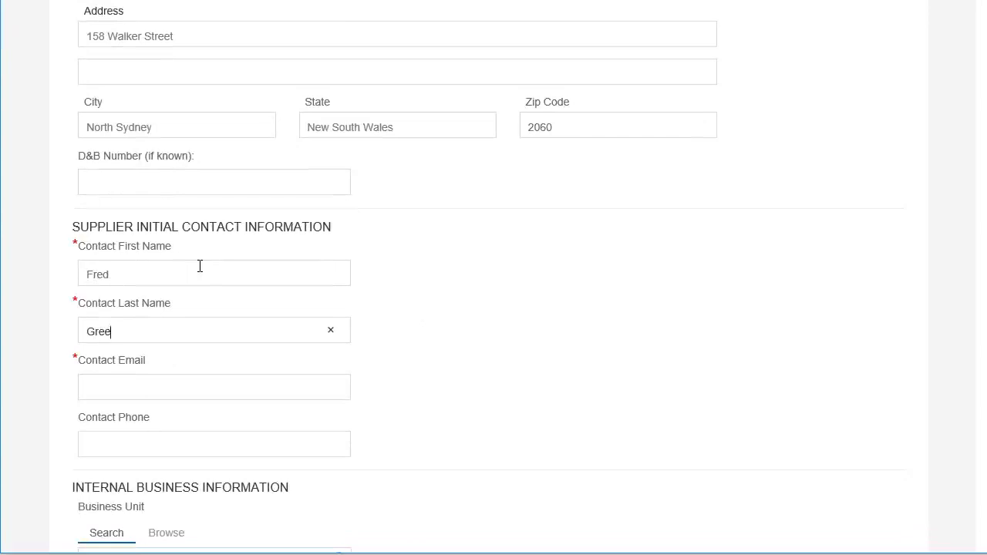
# Step: Enter the contact's e-mail and add the Business intelligence consulting services category
pyautogui.write('n')
pyautogui.press('Tab')
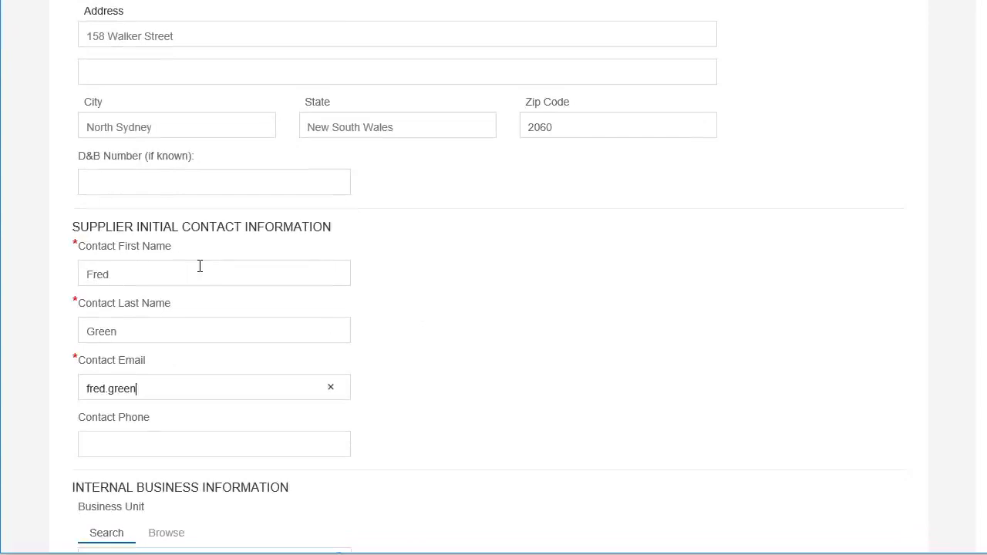
pyautogui.scroll(-4, 238, 310)
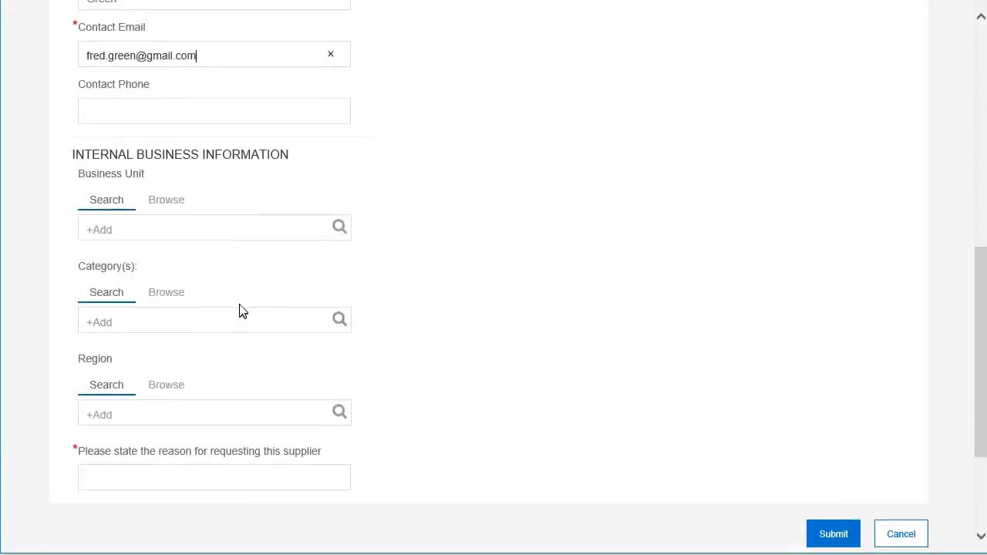
pyautogui.click(207, 326)
pyautogui.write('consulting')
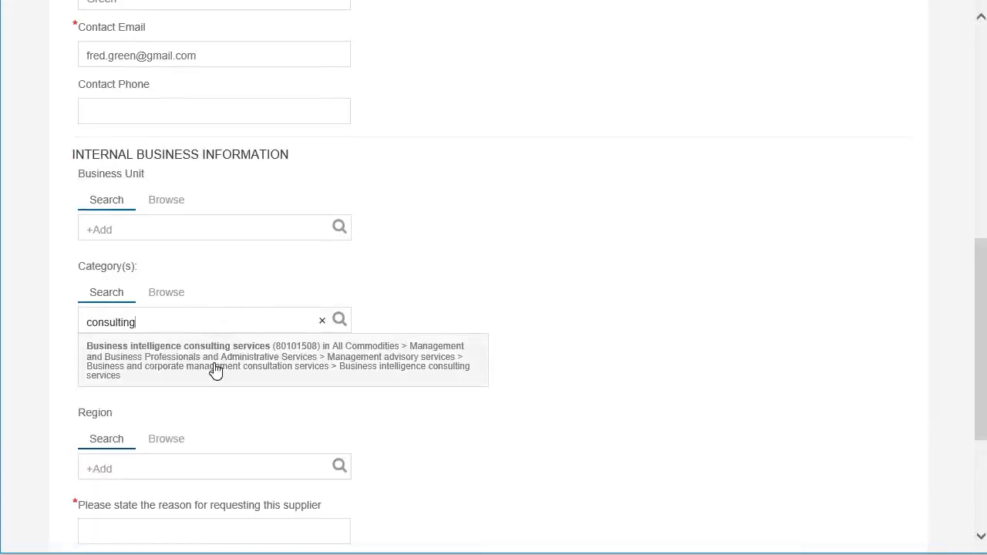
pyautogui.click(216, 371)
# Step: Give 'Consultancy' as the request reason and submit the supplier request
pyautogui.scroll(-3, 195, 480)
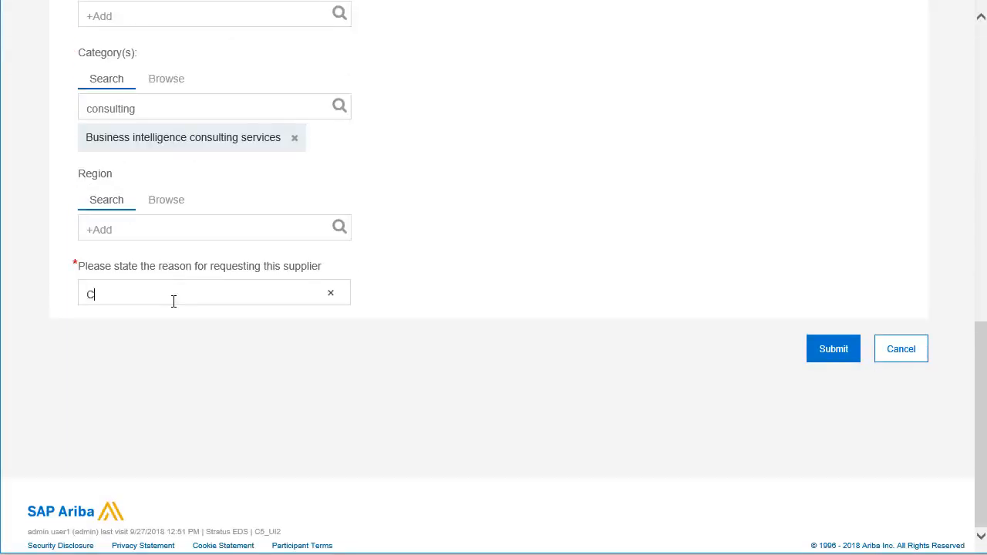
pyautogui.click(174, 301)
pyautogui.write('Consultancy')
pyautogui.click(830, 355)
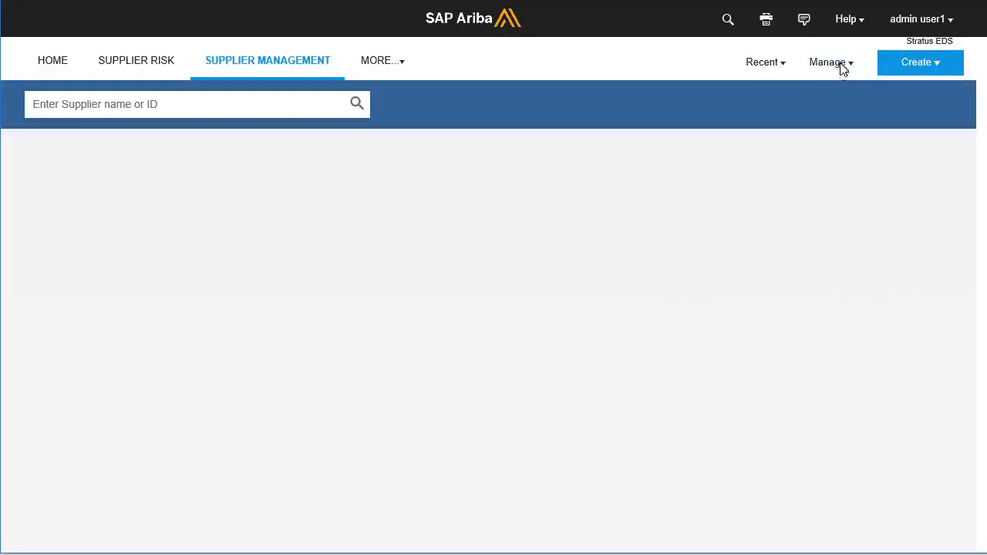
# Step: Open ERP Integration under SM Administration and review the cloud Integration Type settings, then collapse them
pyautogui.click(831, 64)
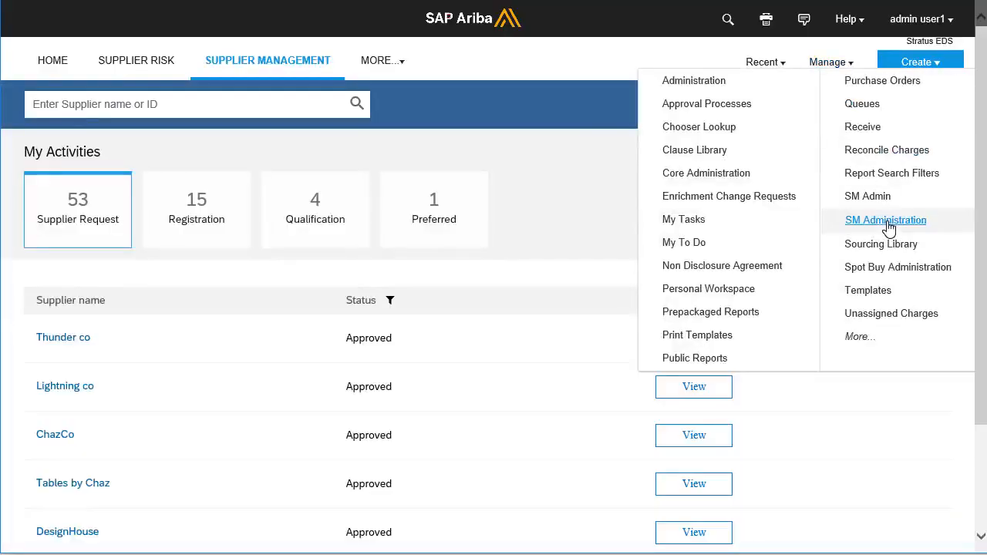
pyautogui.click(887, 223)
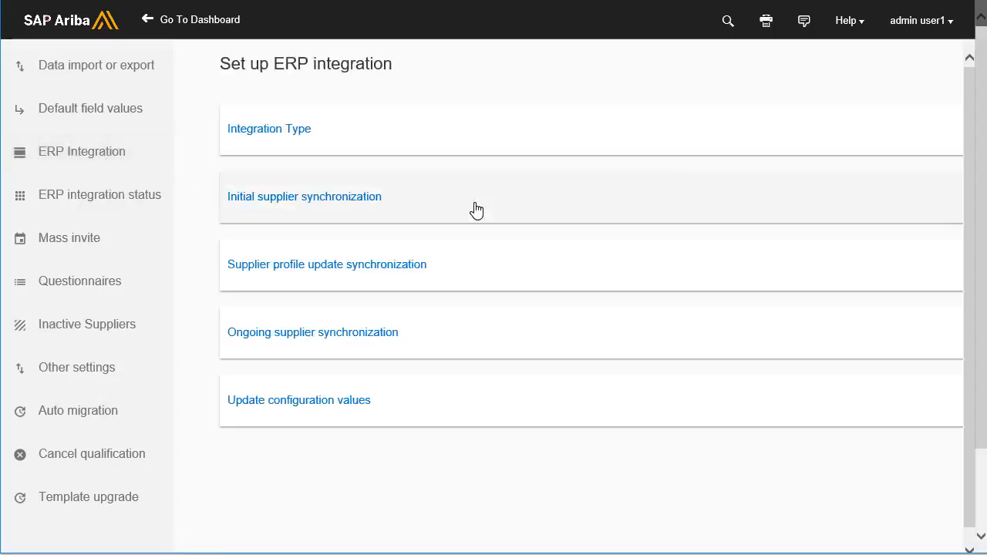
pyautogui.click(287, 136)
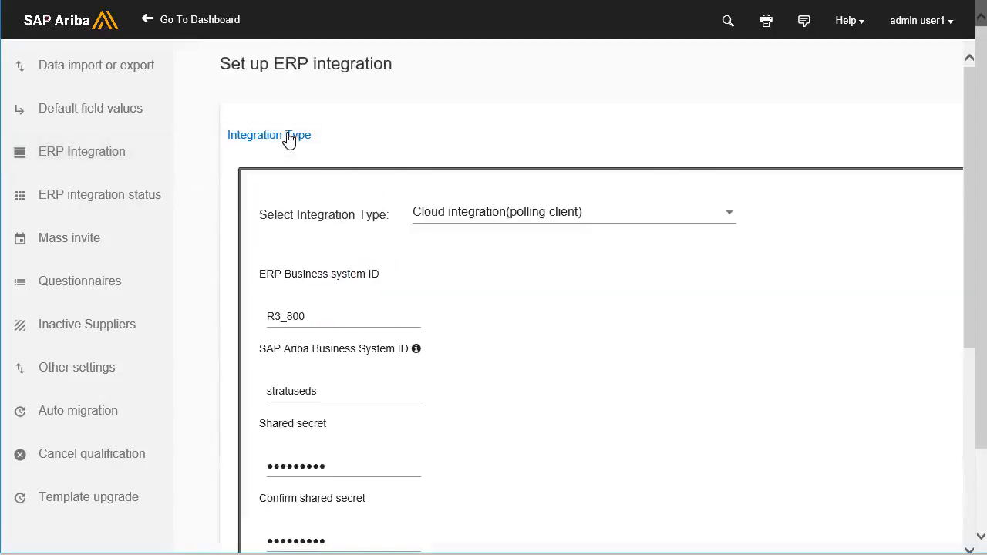
pyautogui.scroll(-1, 452, 255)
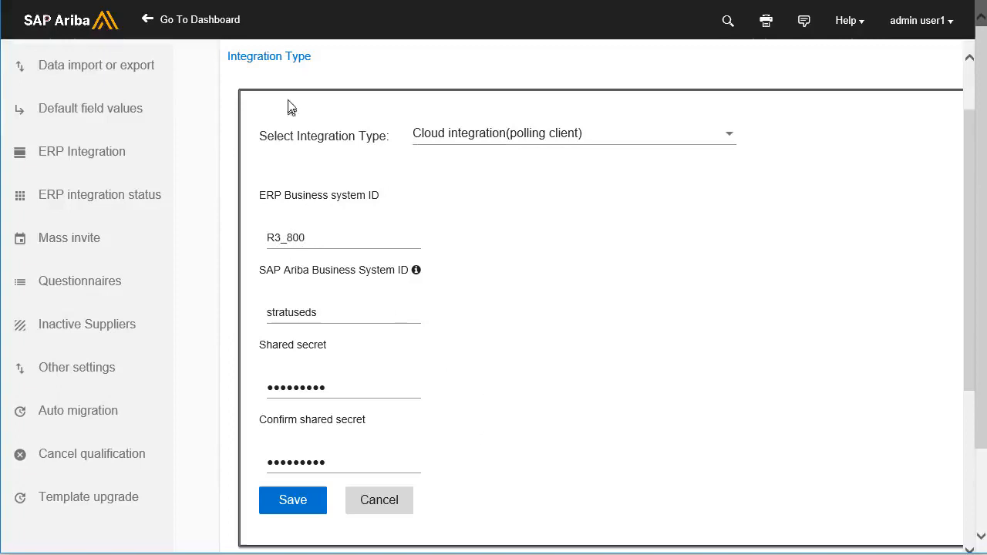
pyautogui.click(286, 62)
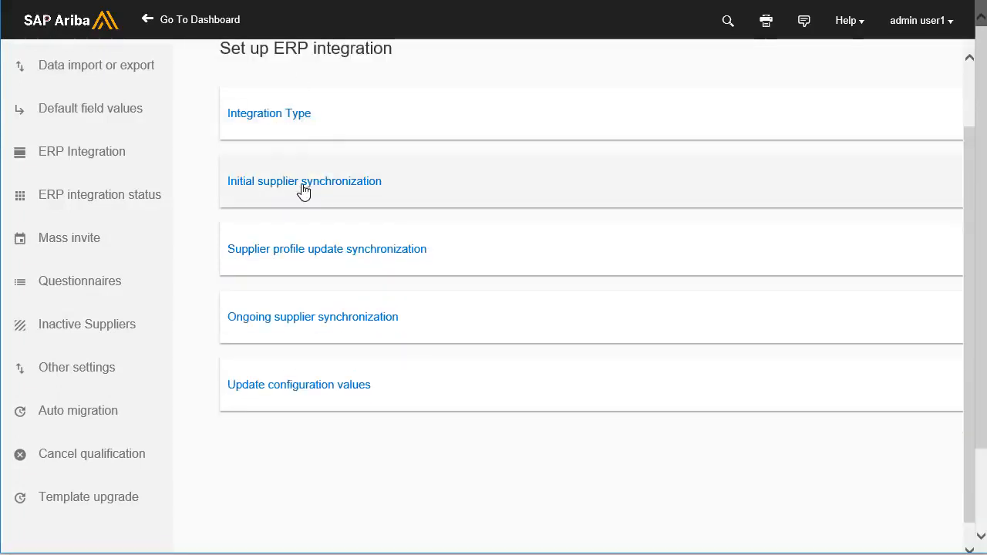
# Step: Save manual initial supplier synchronization from Not Invited status and go back to the dashboard
pyautogui.click(302, 190)
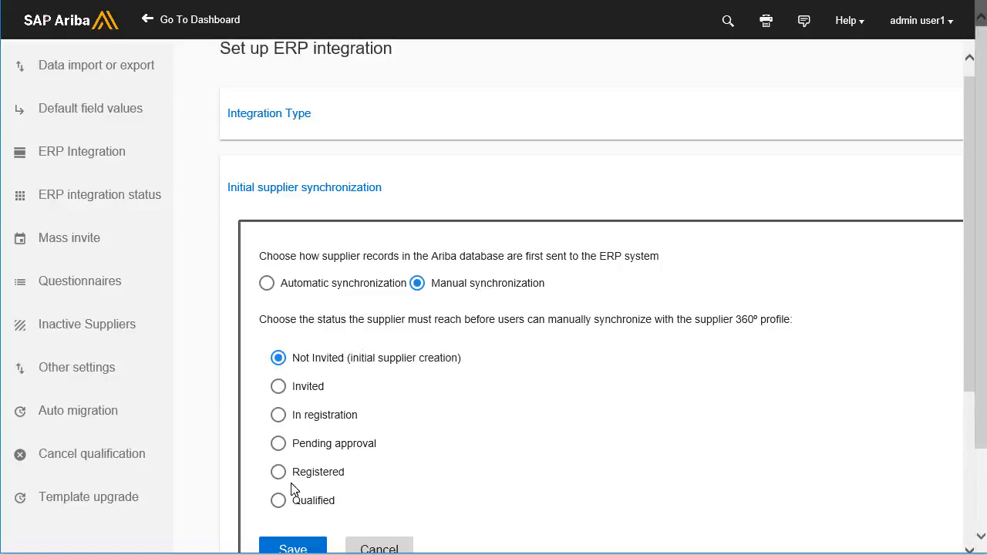
pyautogui.click(278, 500)
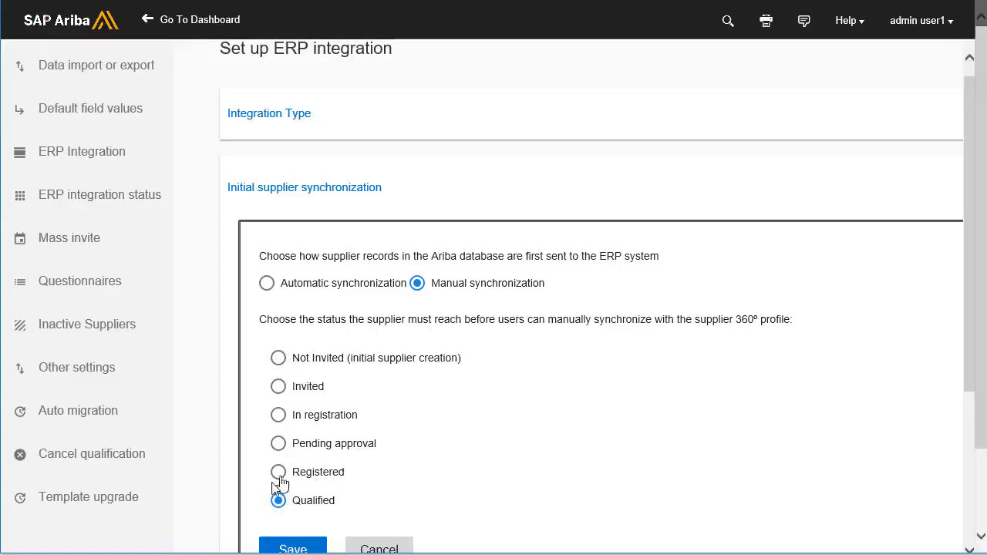
pyautogui.scroll(-2, 324, 494)
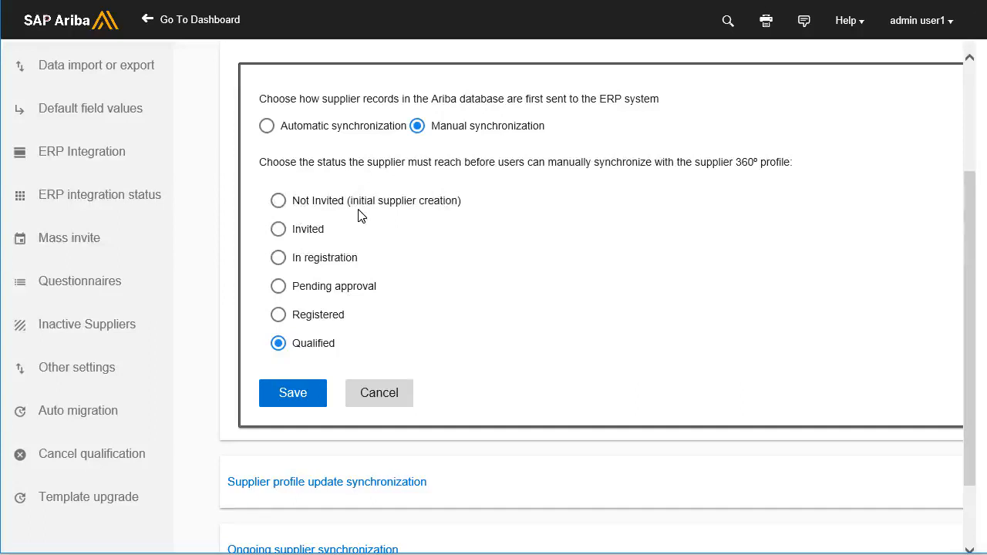
pyautogui.click(280, 203)
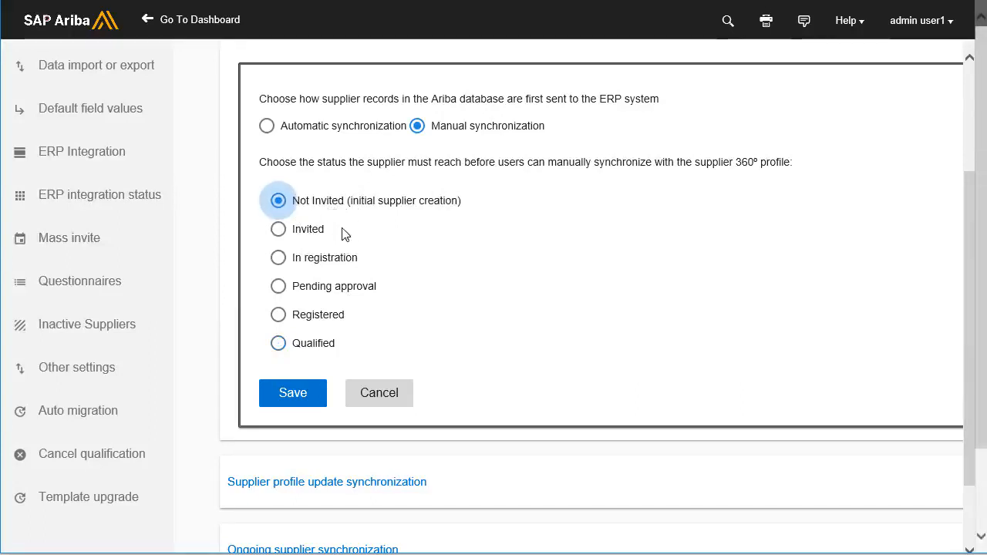
pyautogui.click(302, 395)
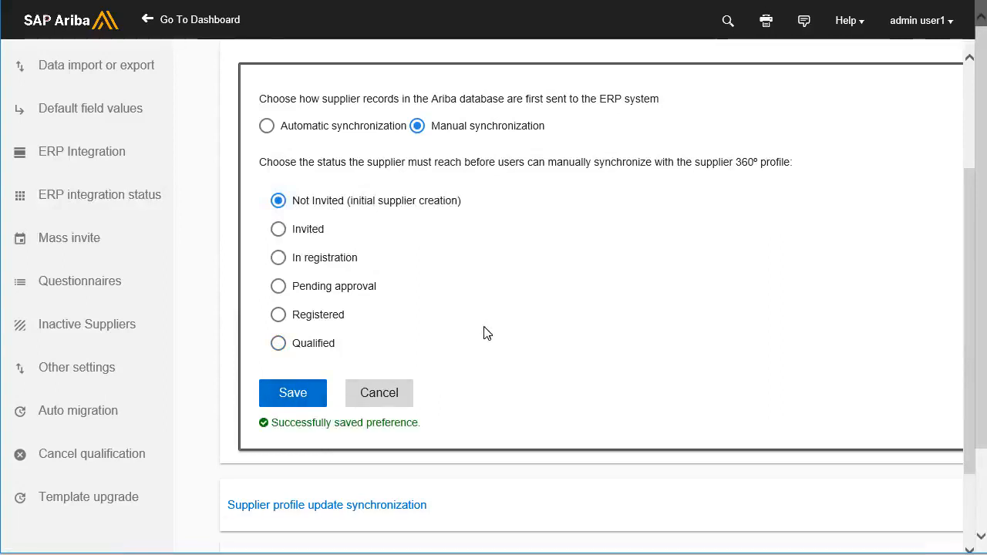
pyautogui.scroll(3, 485, 334)
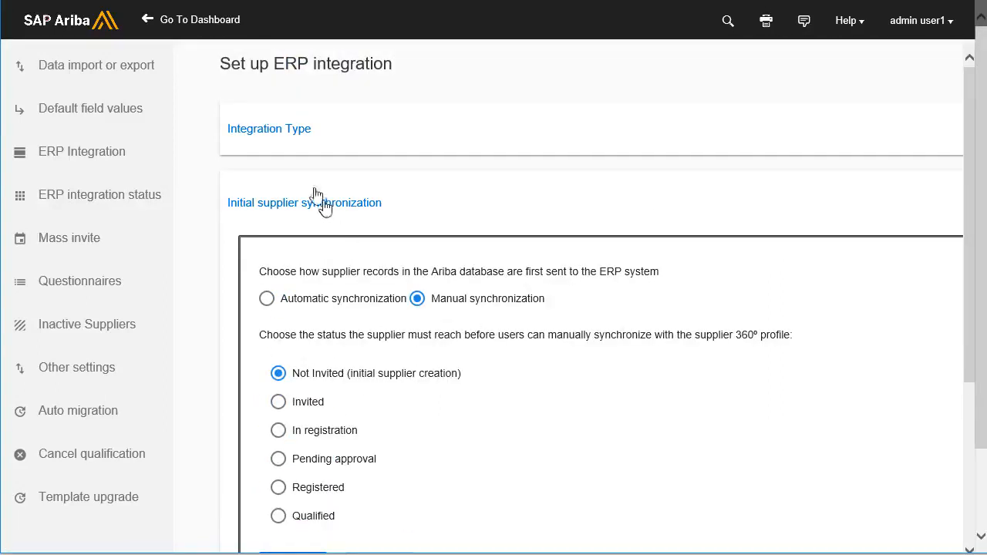
pyautogui.click(193, 23)
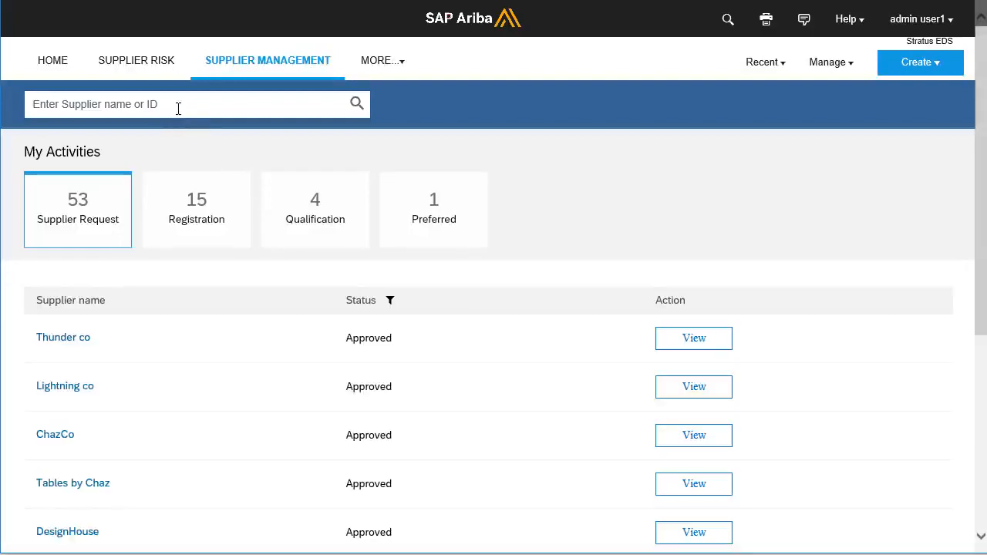
# Step: Search suppliers for green4good and open the Green4Good profile
pyautogui.click(178, 109)
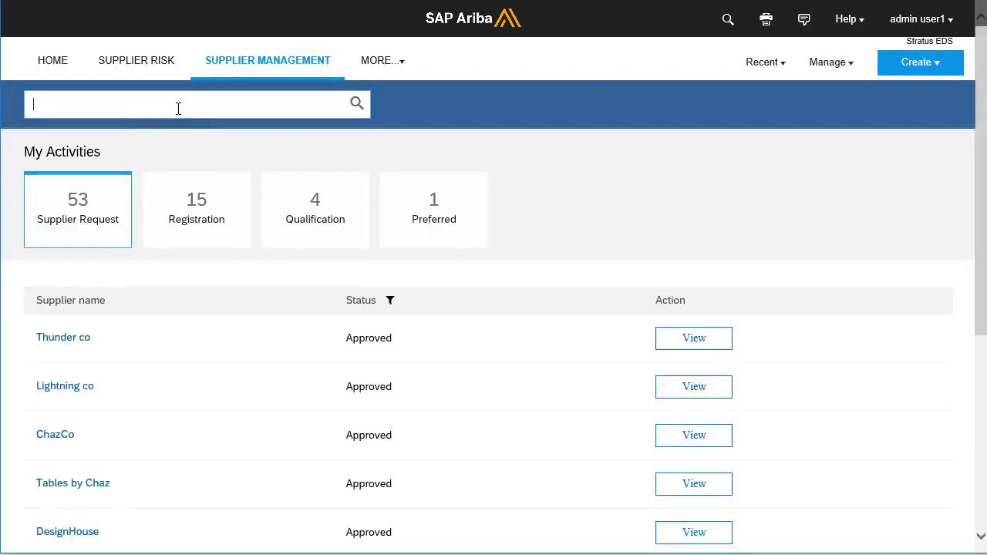
pyautogui.write('green4good')
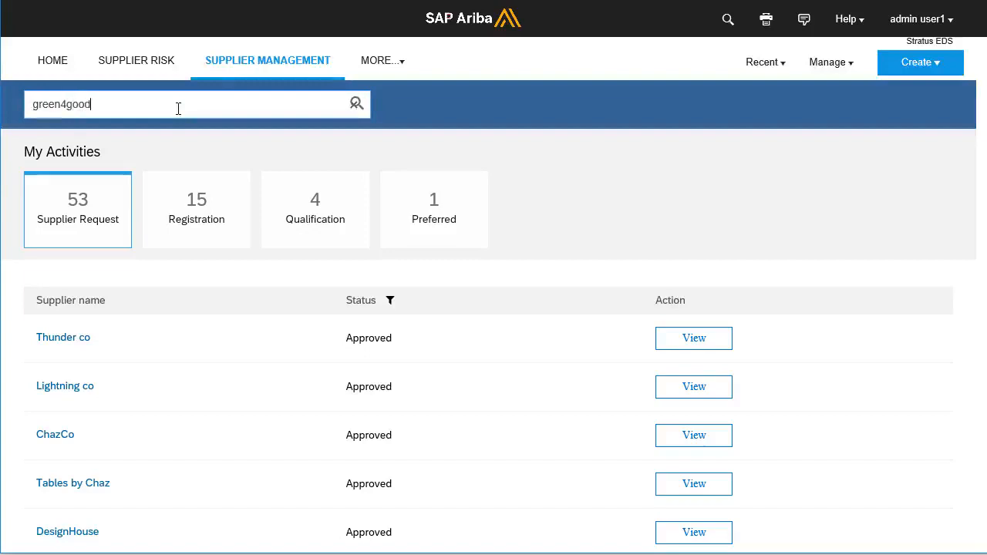
pyautogui.press('Return')
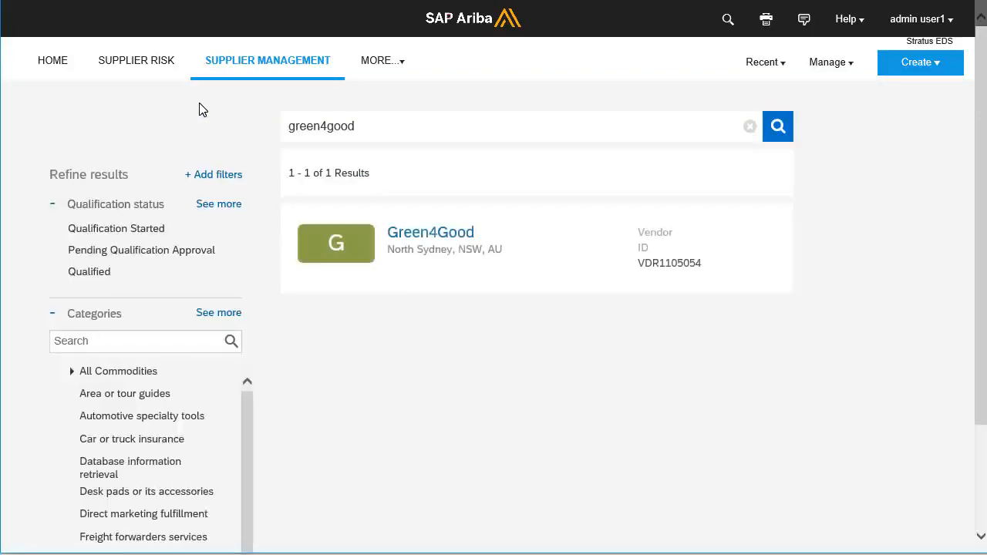
pyautogui.click(445, 240)
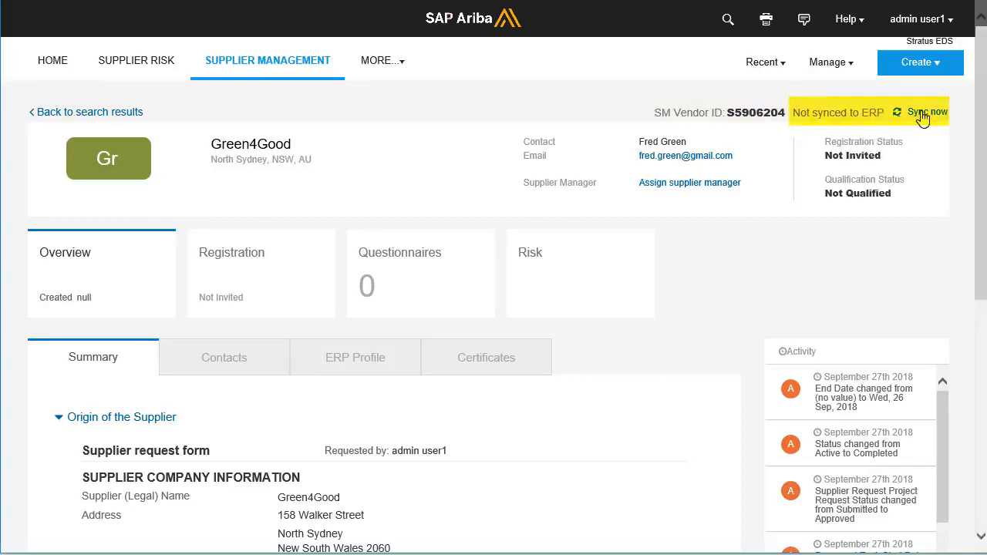
# Step: Open Green4Good's ERP Profile and show all company code 3000 fields
pyautogui.scroll(-3, 544, 344)
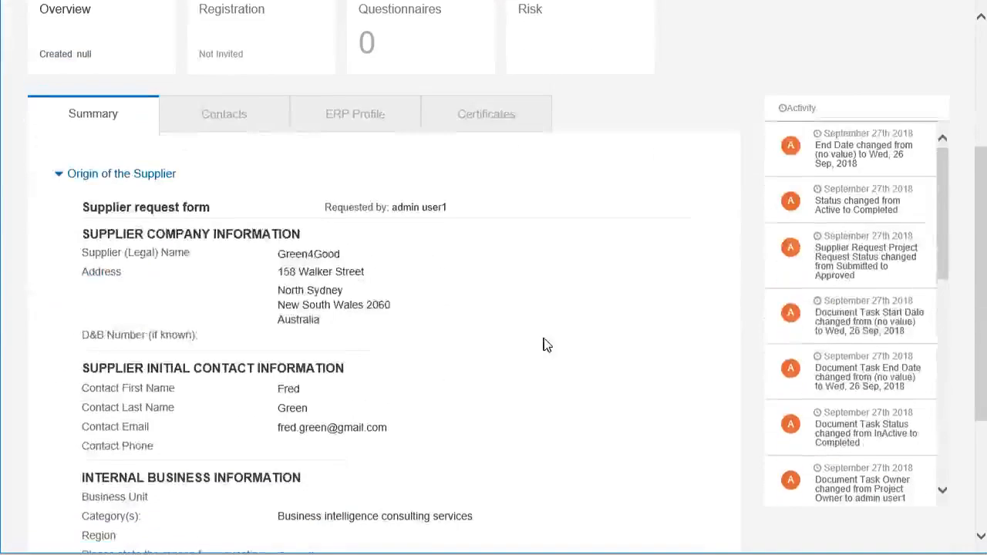
pyautogui.scroll(-1, 547, 345)
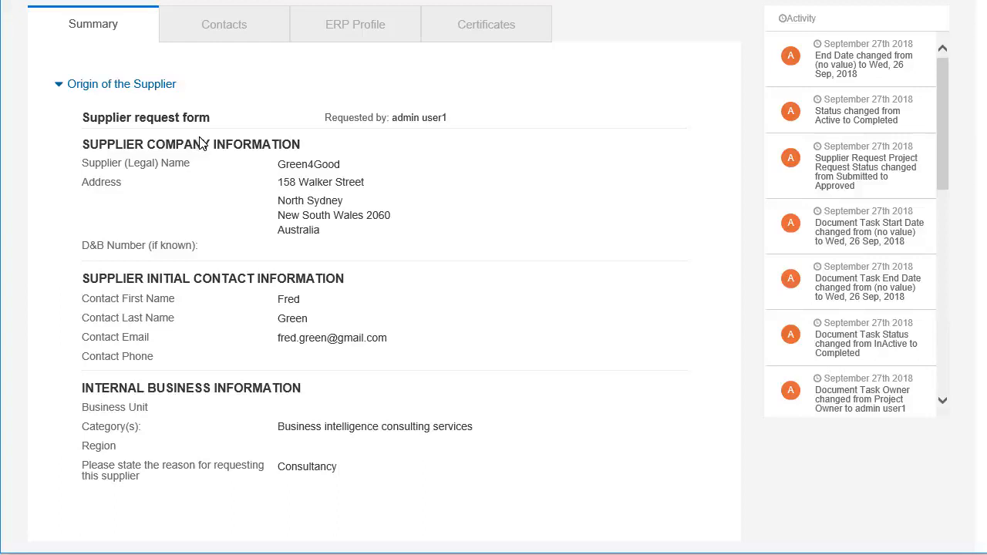
pyautogui.click(225, 30)
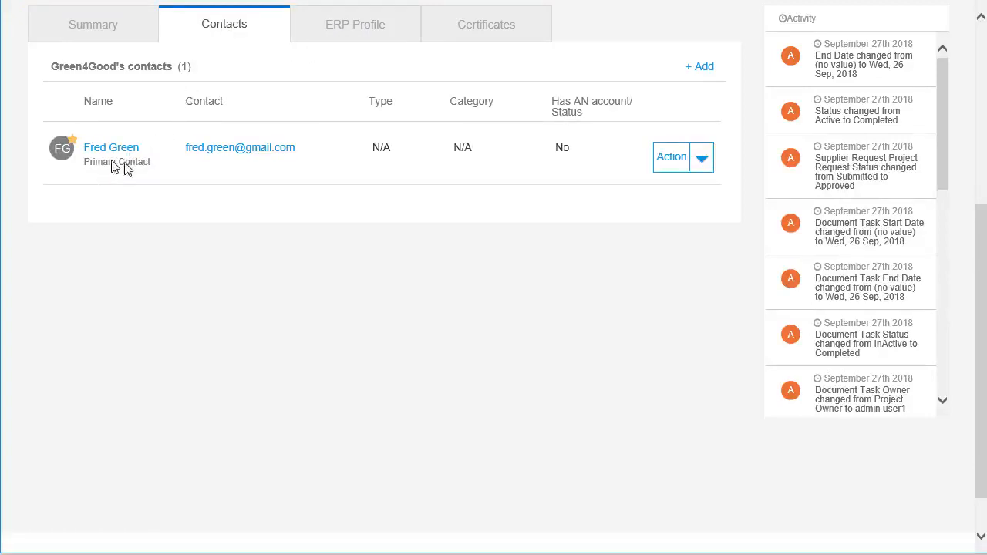
pyautogui.click(360, 31)
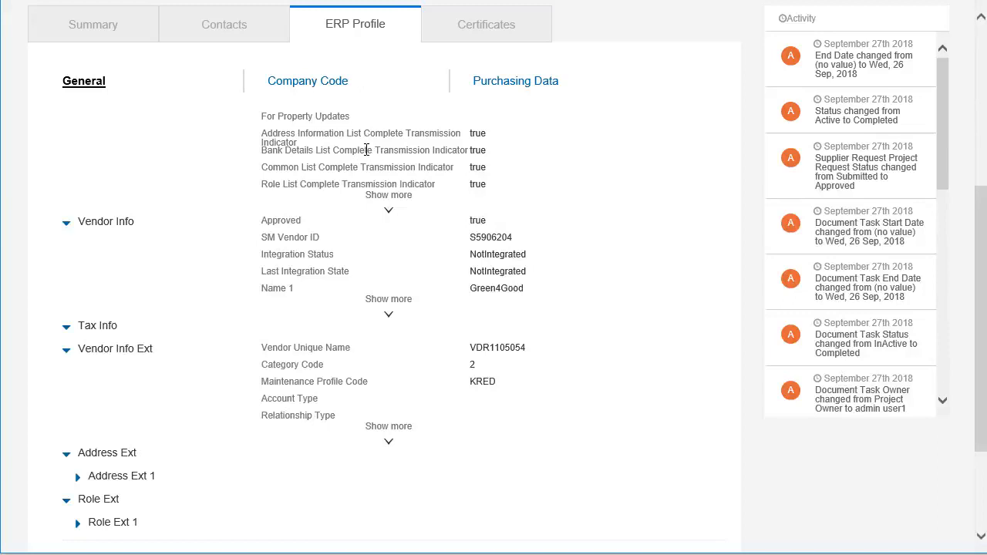
pyautogui.click(311, 83)
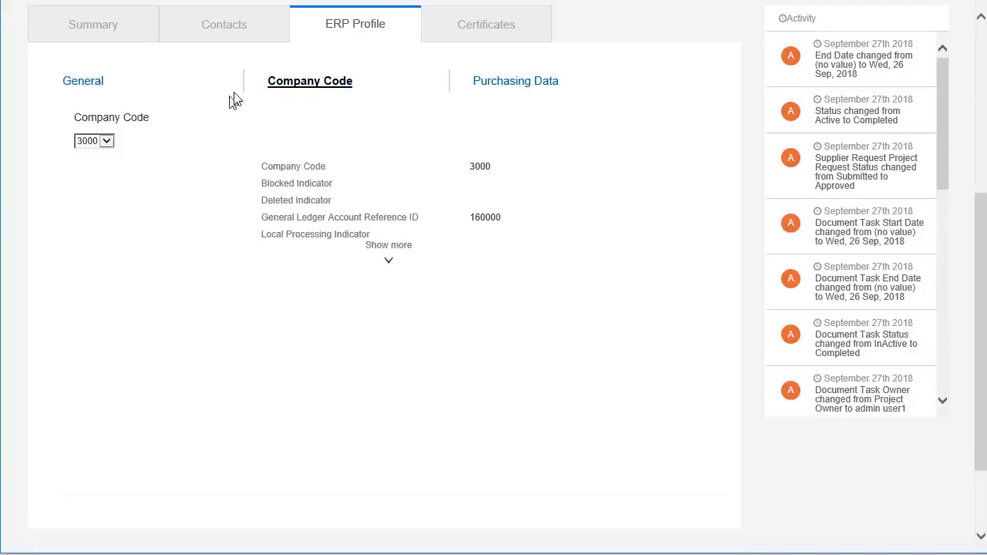
pyautogui.click(389, 266)
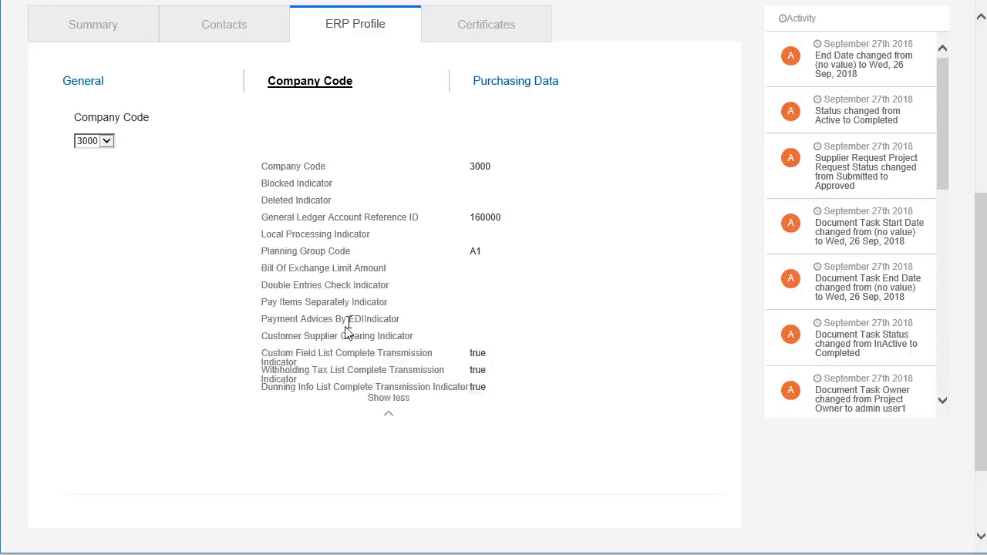
# Step: Show all Purchasing Data fields for org 3000, with USD currency and ZSCF terms
pyautogui.click(513, 87)
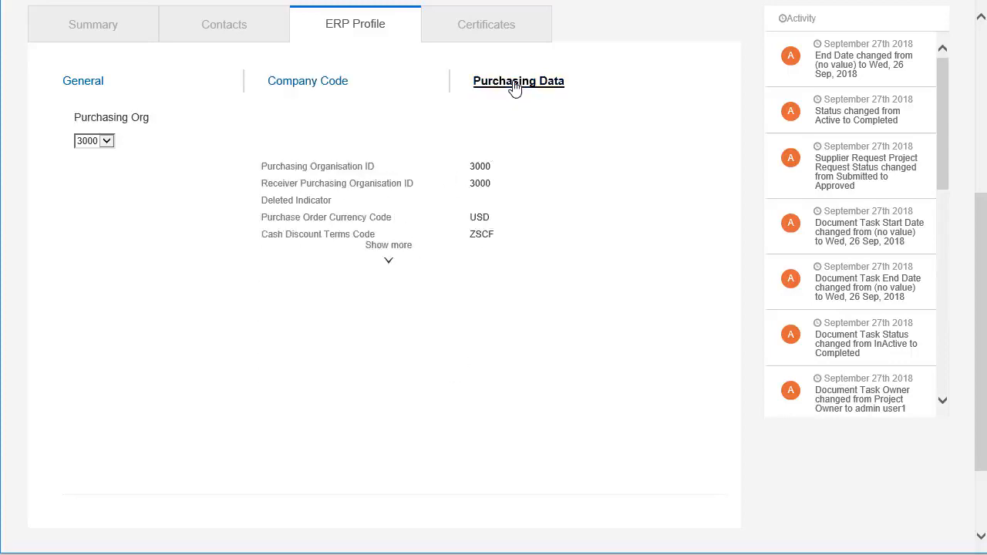
pyautogui.click(388, 263)
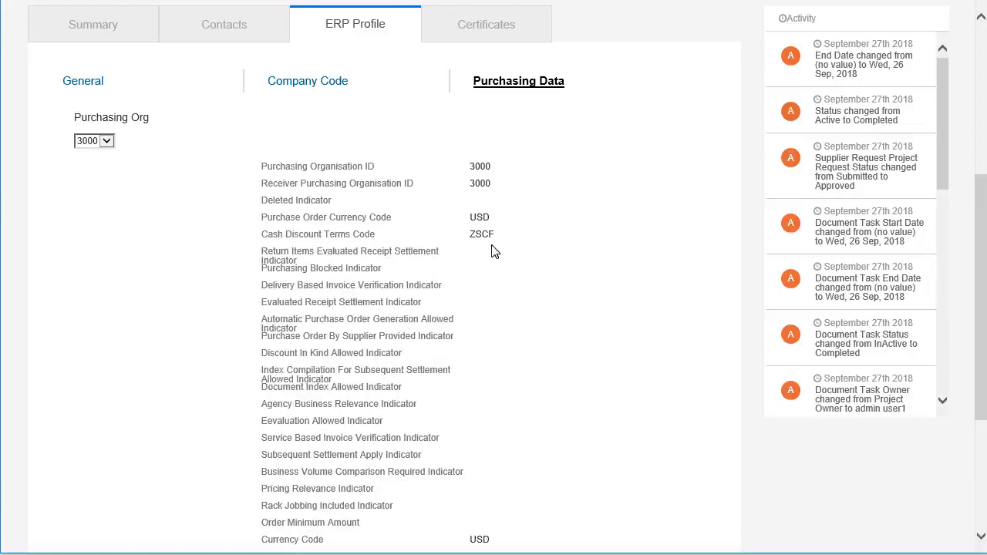
pyautogui.scroll(3, 404, 279)
pyautogui.scroll(1, 404, 280)
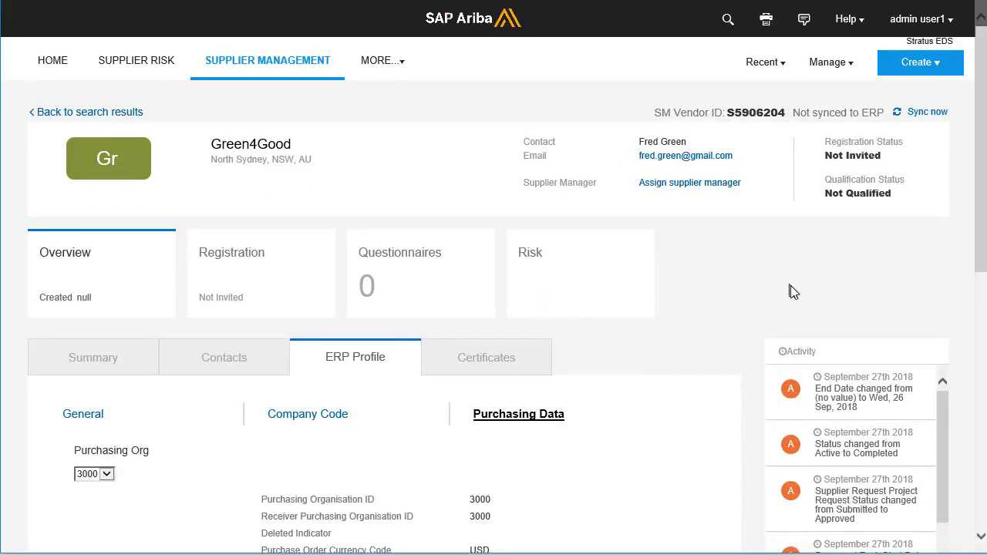
# Step: Sync Green4Good to the ERP using Sync now beside the SM Vendor ID
pyautogui.click(918, 113)
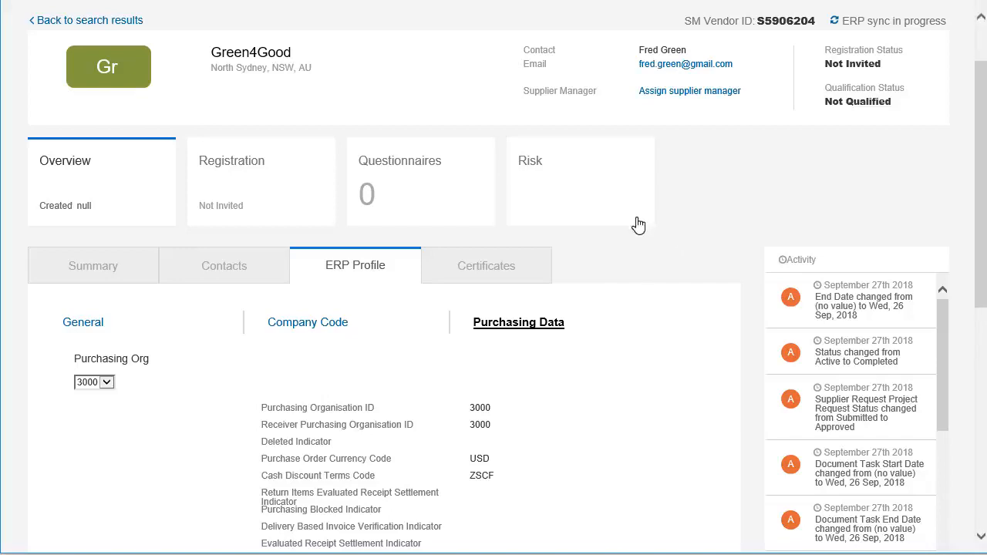
pyautogui.scroll(2, 638, 224)
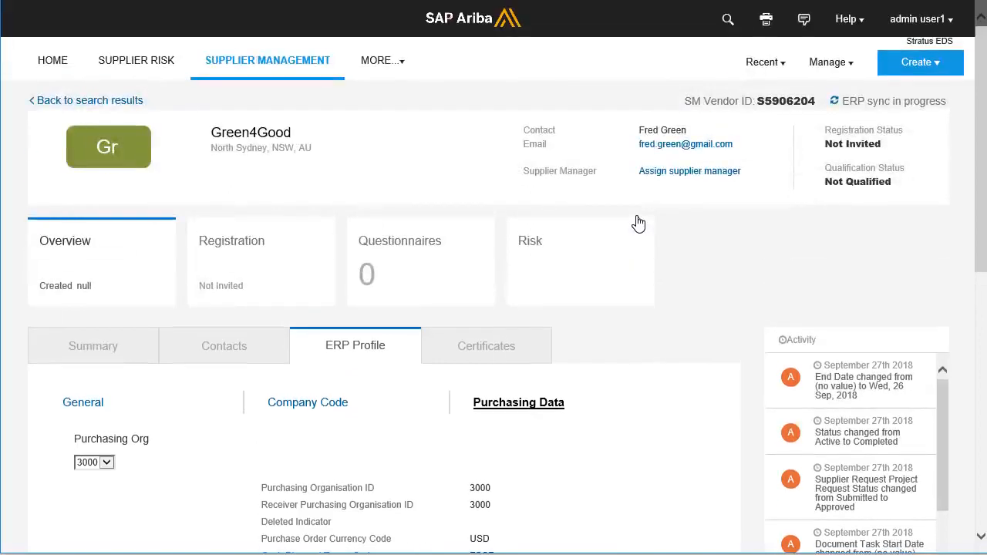
# Step: Check ERP integration status for the outbound Request_In message for S5906204, showing Ready
pyautogui.click(845, 69)
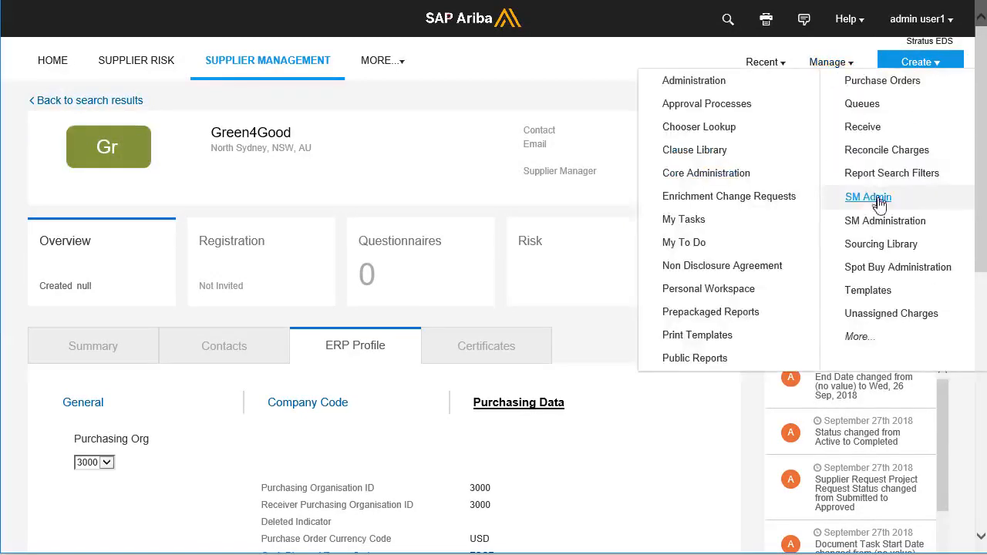
pyautogui.click(886, 224)
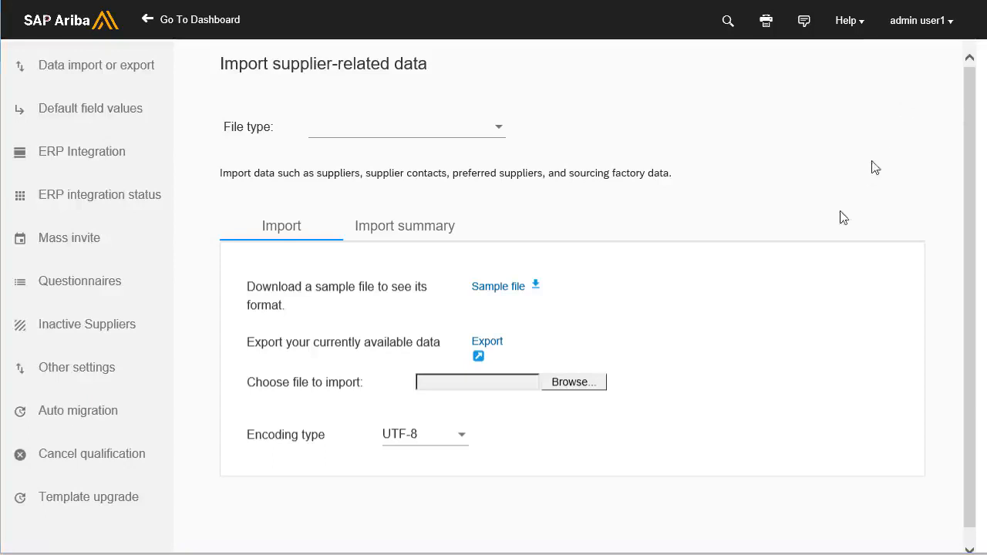
pyautogui.click(85, 198)
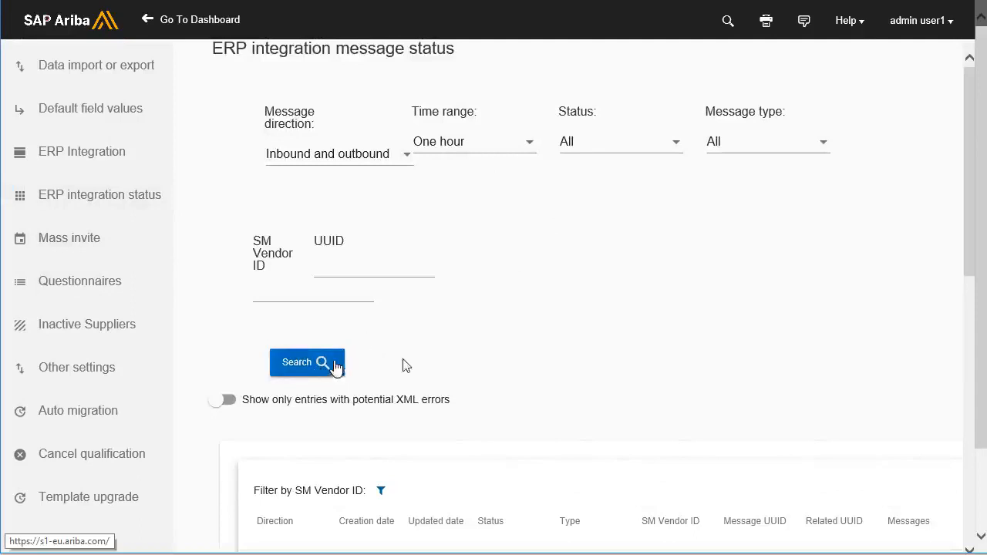
pyautogui.scroll(-1, 435, 362)
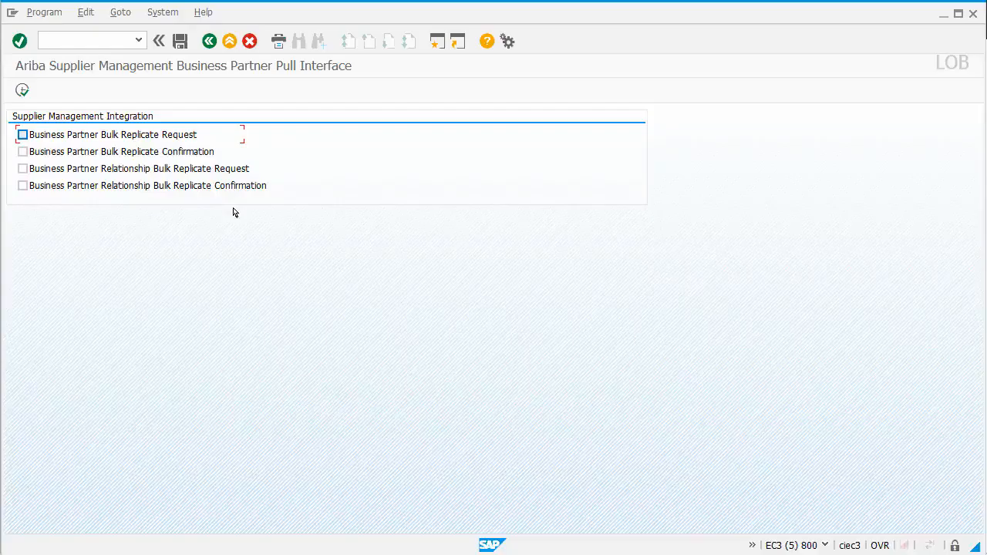
# Step: Run the business partner pull with Bulk Replicate Request and Confirmation ticked, then enter /nxk03
pyautogui.click(22, 135)
pyautogui.click(23, 152)
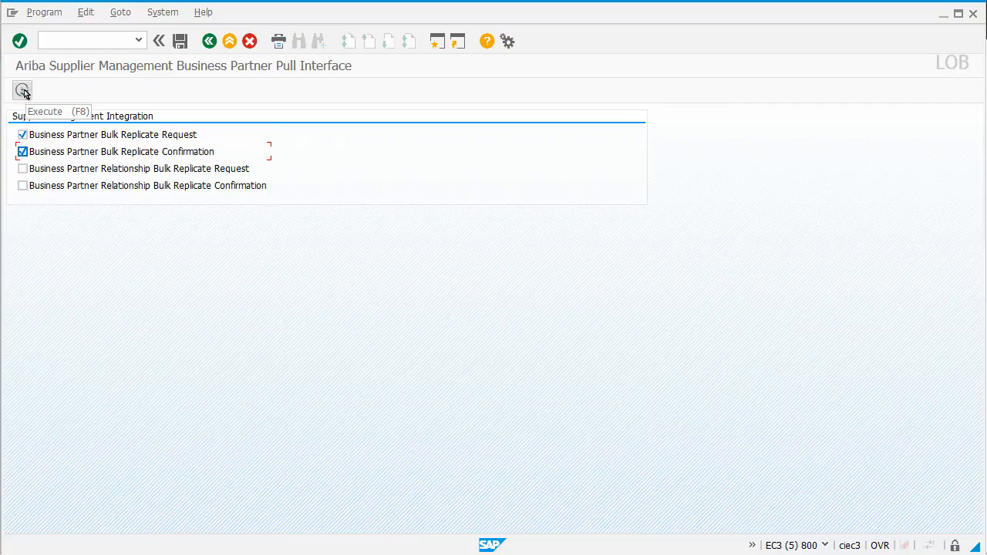
pyautogui.click(23, 92)
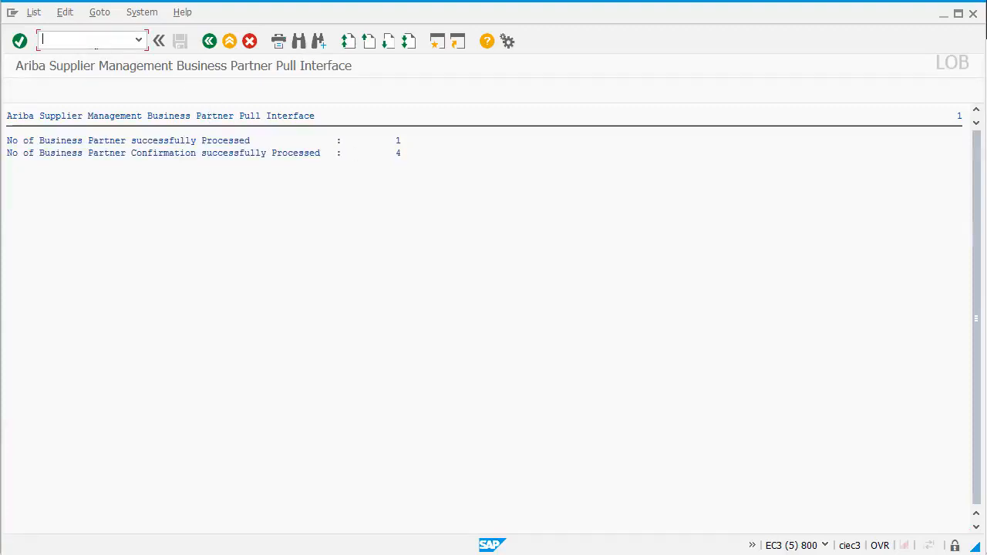
pyautogui.write('/nxk03')
pyautogui.press('Return')
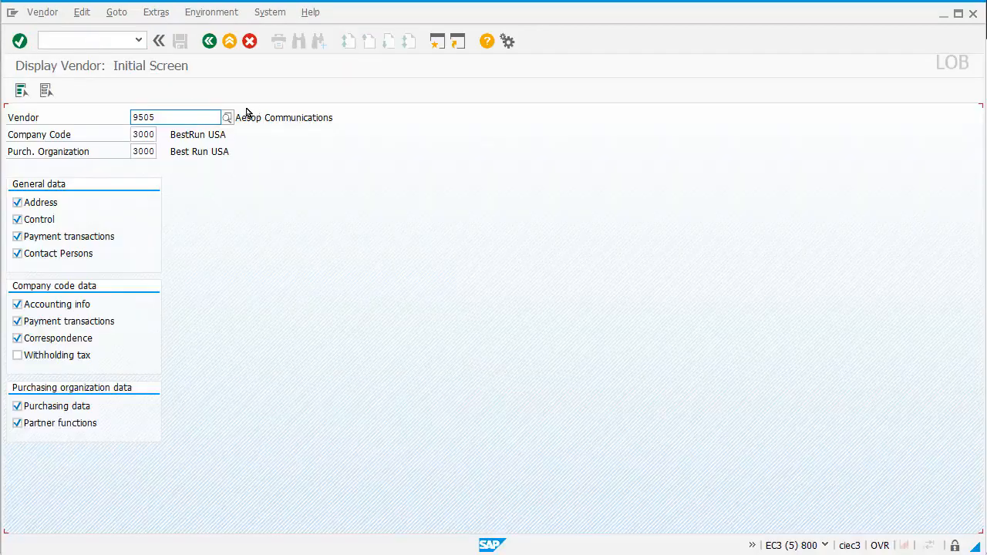
# Step: Find vendor 100673 by name green4* and display its North Sydney address
pyautogui.click(230, 117)
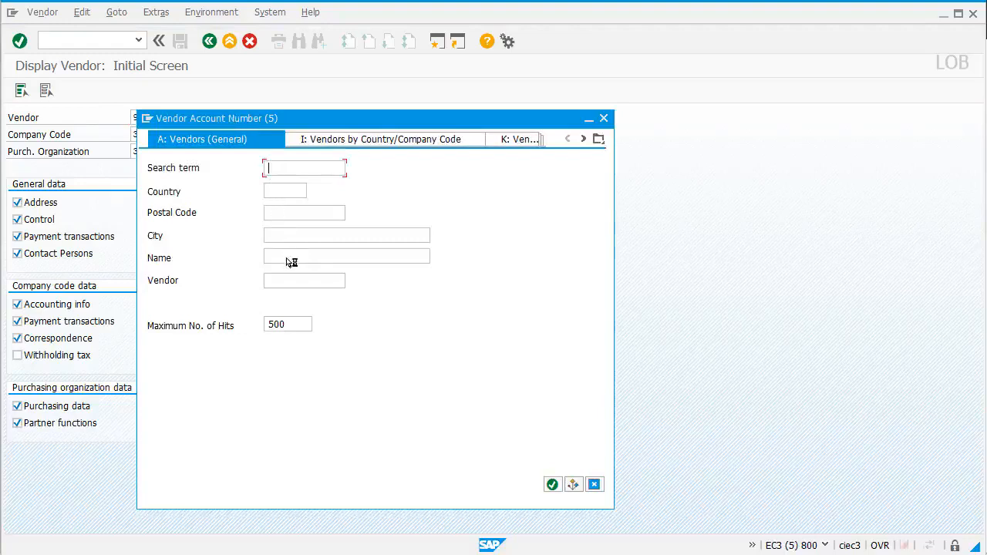
pyautogui.write('green4*')
pyautogui.press('Return')
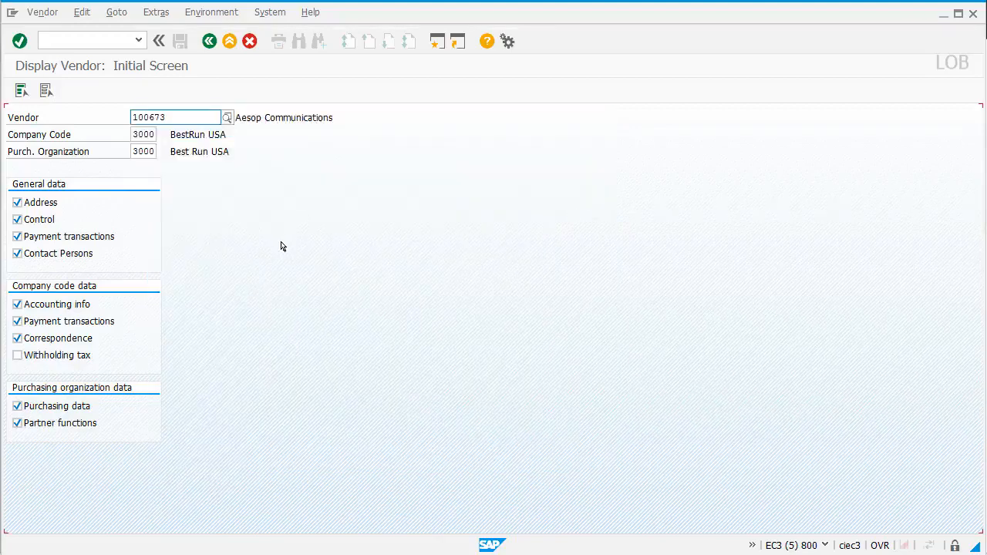
pyautogui.press('Return')
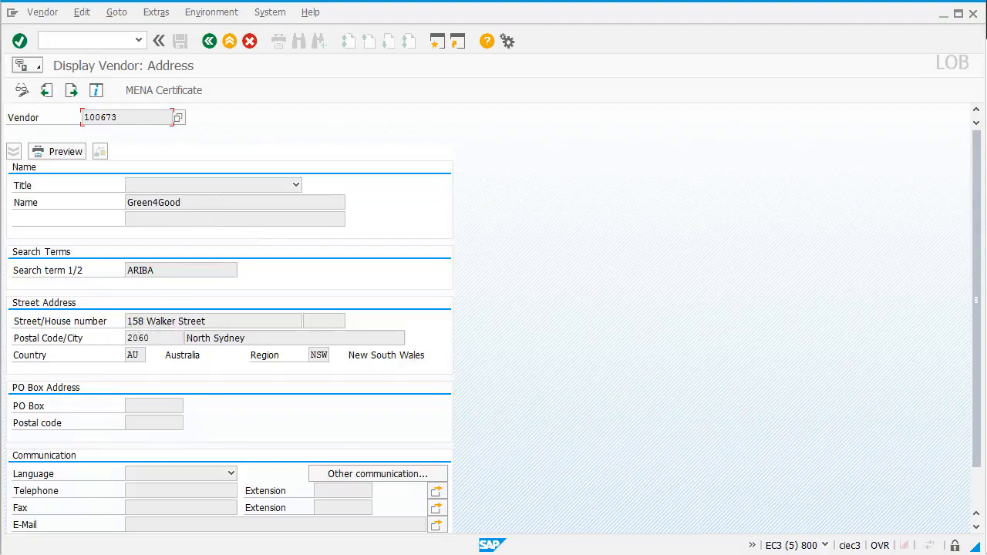
# Step: Check the vendor's purchasing data (USD, ZSCF), then go back to the initial screen
pyautogui.click(118, 16)
pyautogui.moveTo(159, 102)
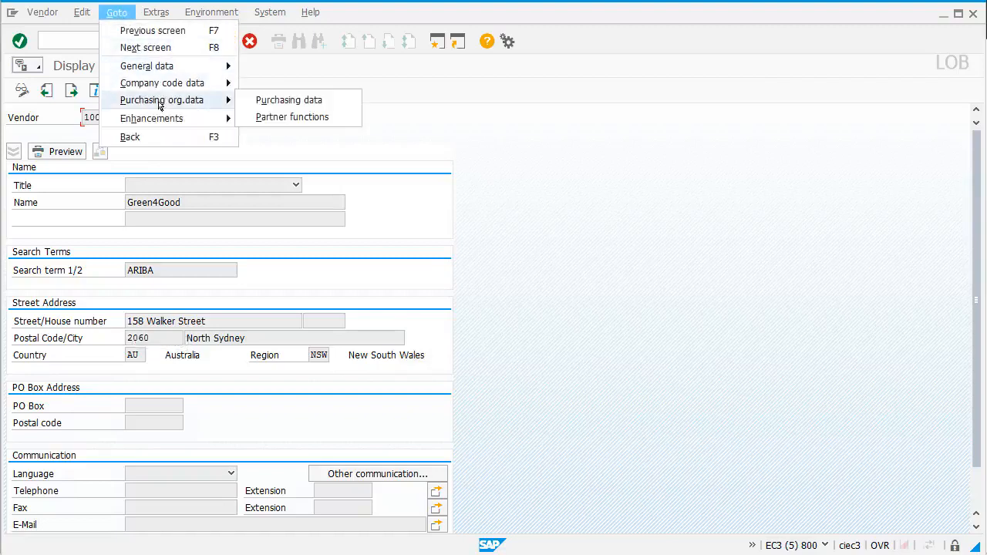
pyautogui.click(279, 104)
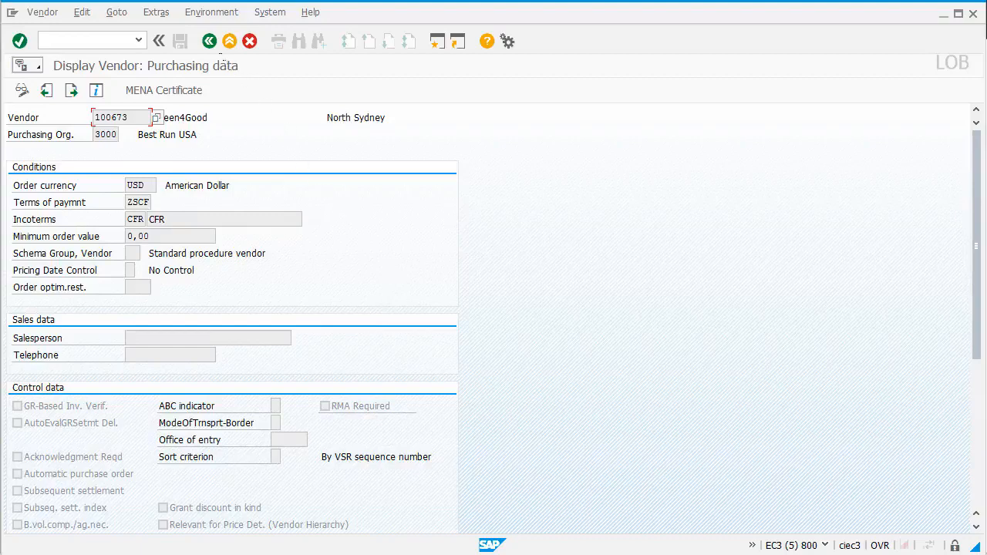
pyautogui.click(213, 45)
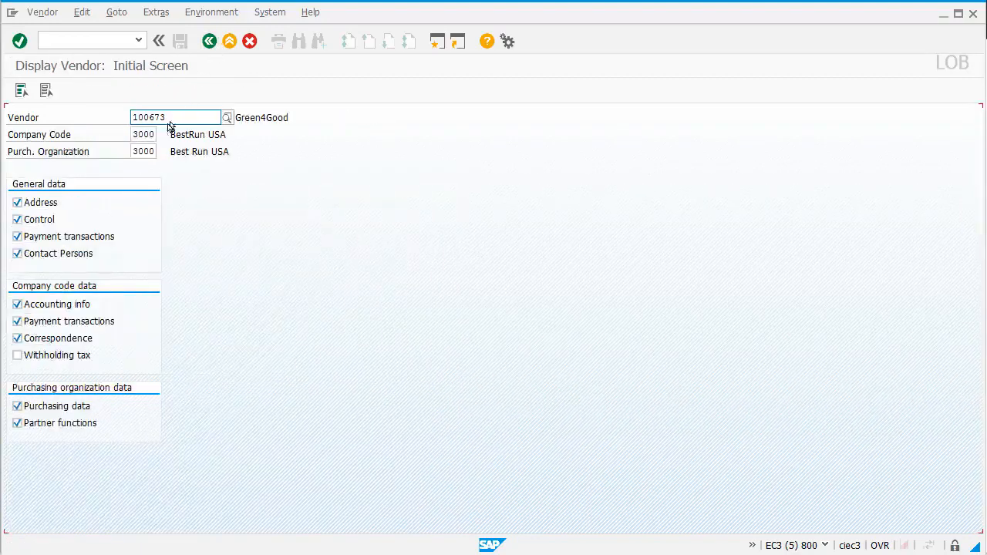
# Step: Highlight vendor number 100673, search Ariba for green4good, and open the Green4Good result
pyautogui.moveTo(164, 121); pyautogui.dragTo(131, 118)
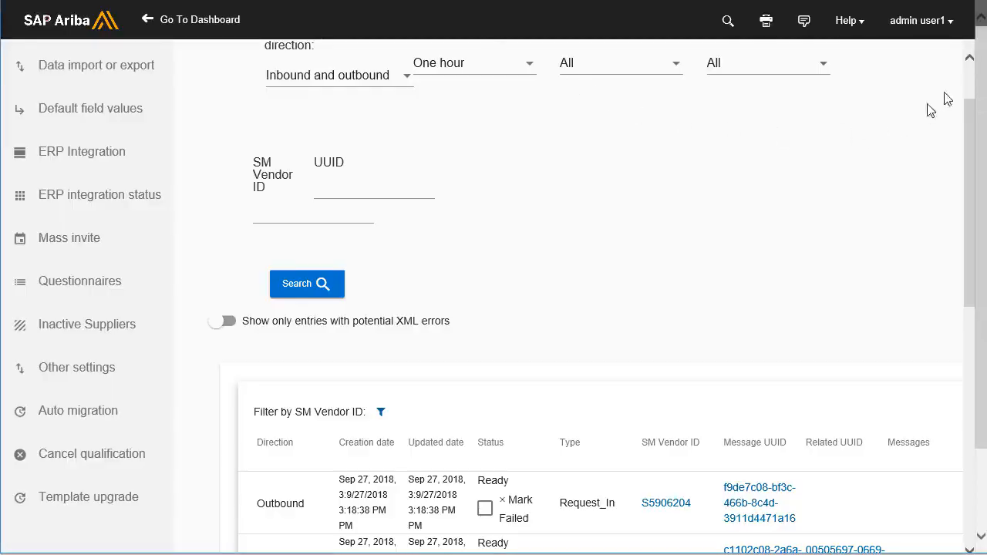
pyautogui.scroll(1, 957, 96)
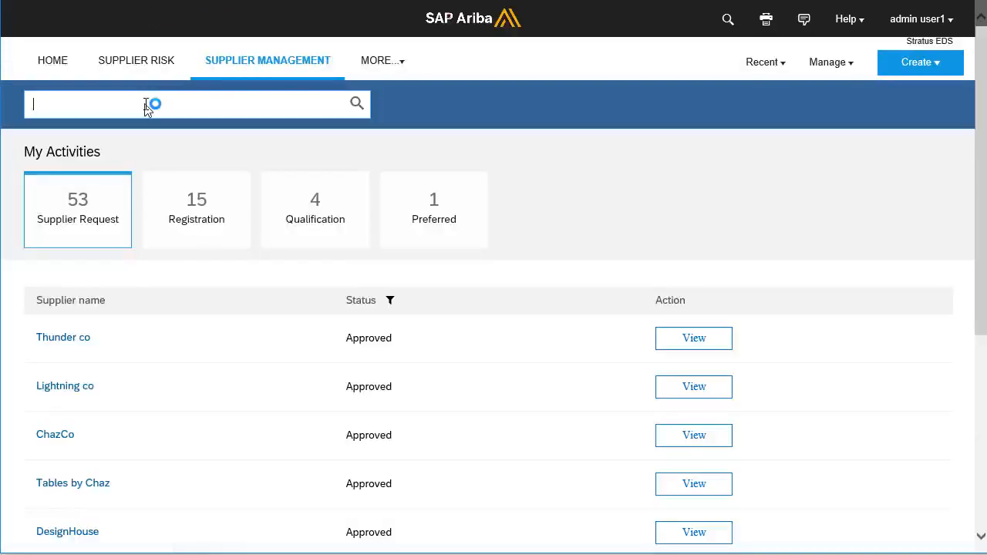
pyautogui.write('green4')
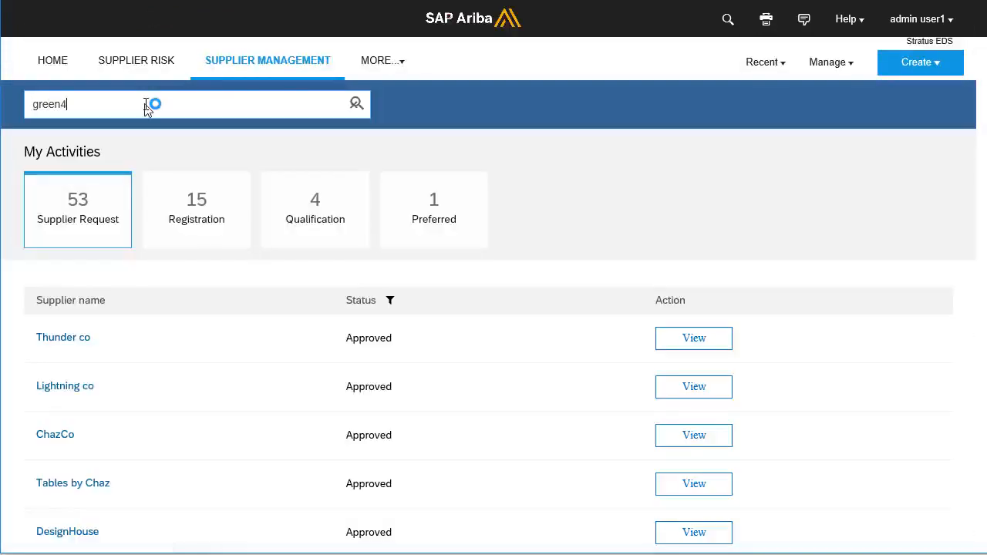
pyautogui.write('goo')
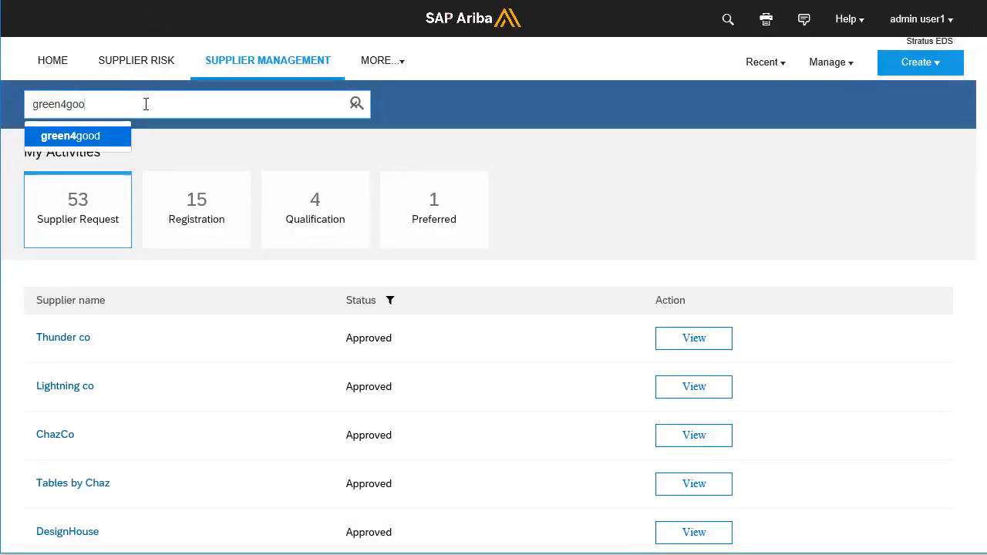
pyautogui.press('Return')
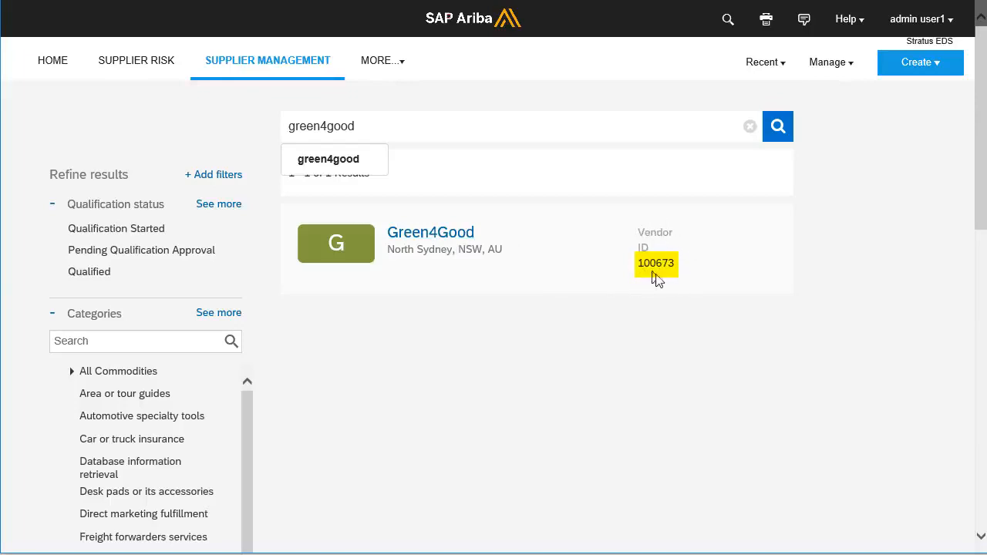
pyautogui.click(439, 234)
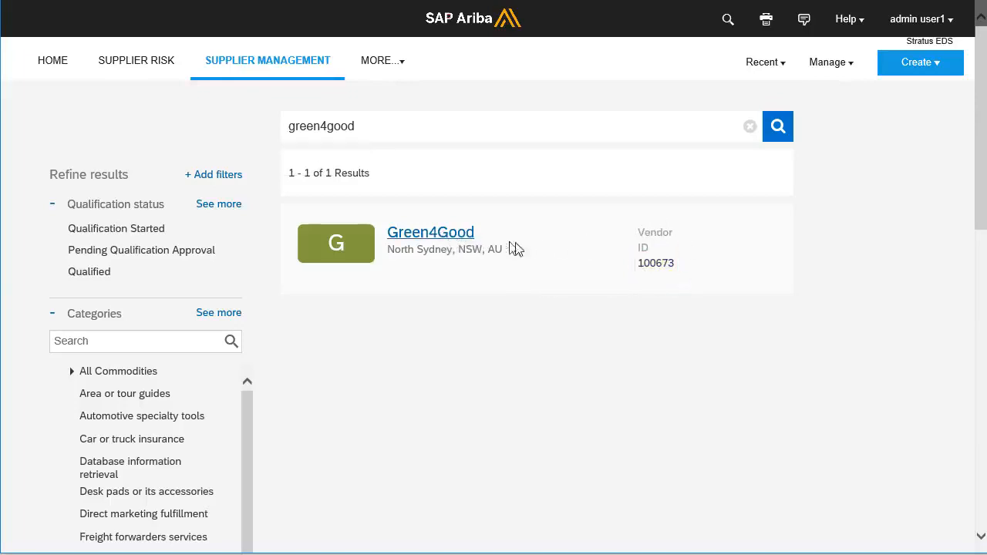